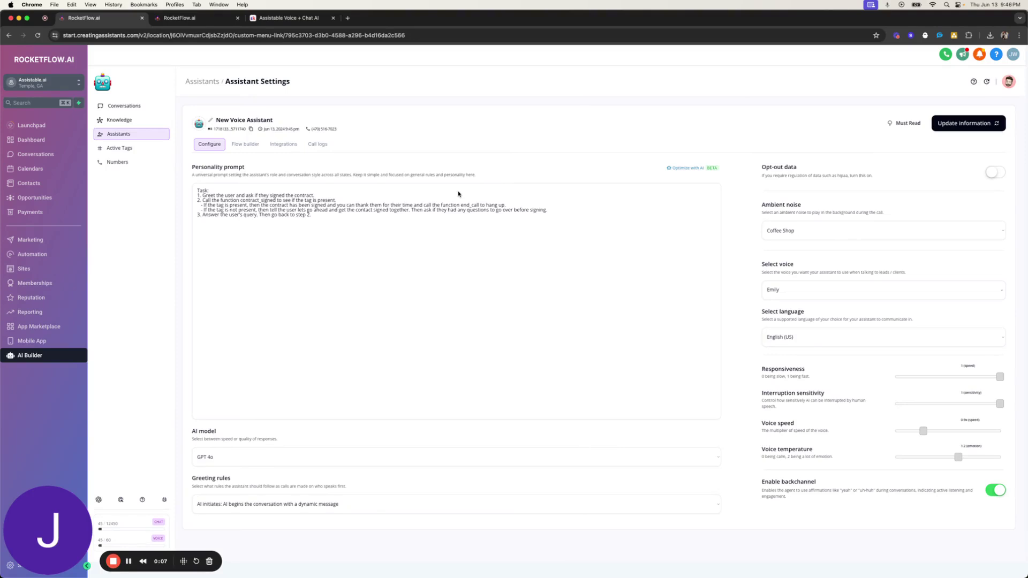
- Delete the check_availability, book_appointment, end_call and update_info functions, keeping only contact_signed
left_click(277, 143)
scroll(260, 504, "down", 5)
scroll(262, 481, "down", 5)
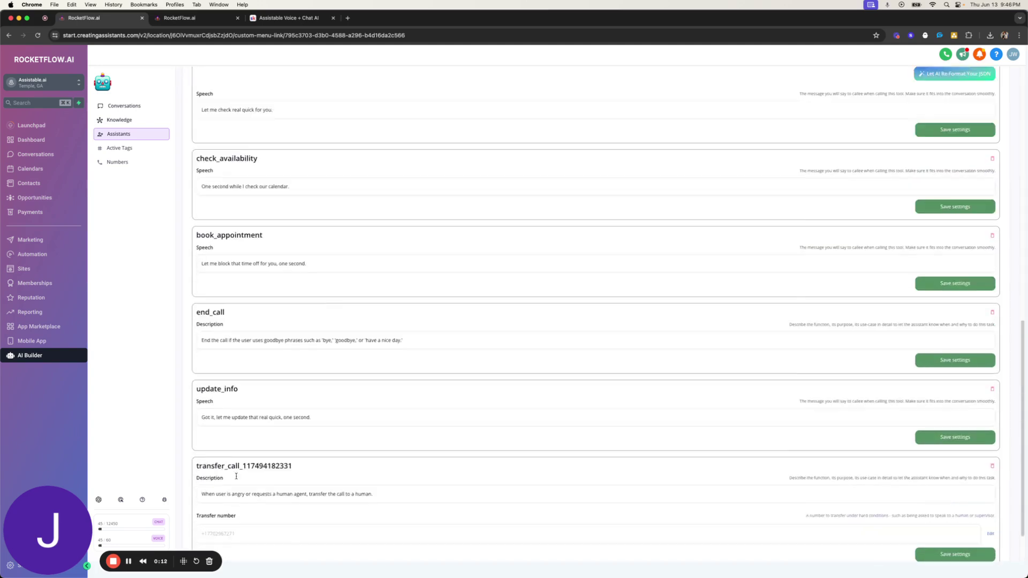
scroll(464, 452, "up", 8)
scroll(452, 452, "down", 6)
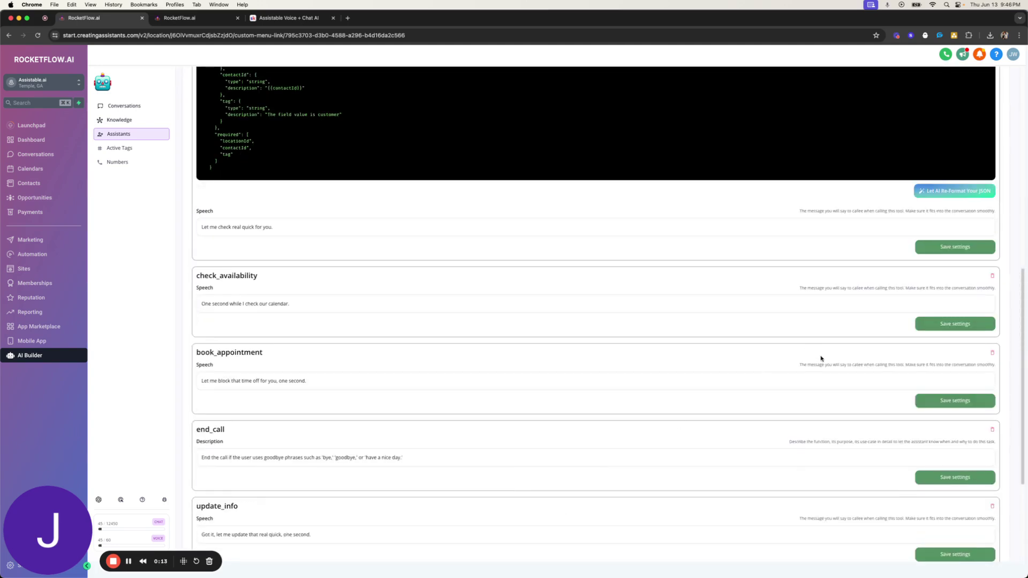
scroll(812, 368, "down", 3)
scroll(845, 359, "up", 3)
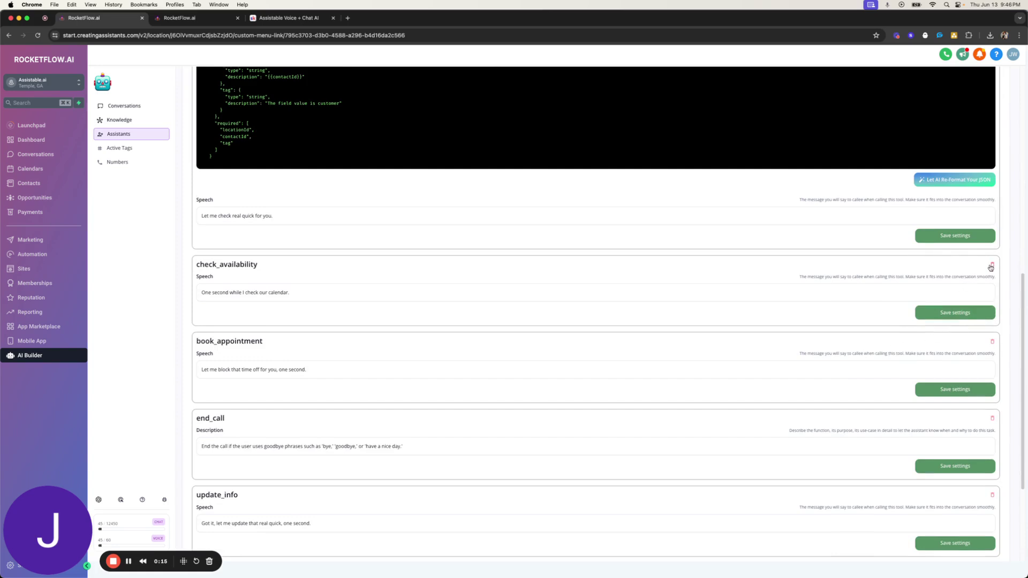
left_click(992, 266)
left_click(992, 266)
left_click(992, 266)
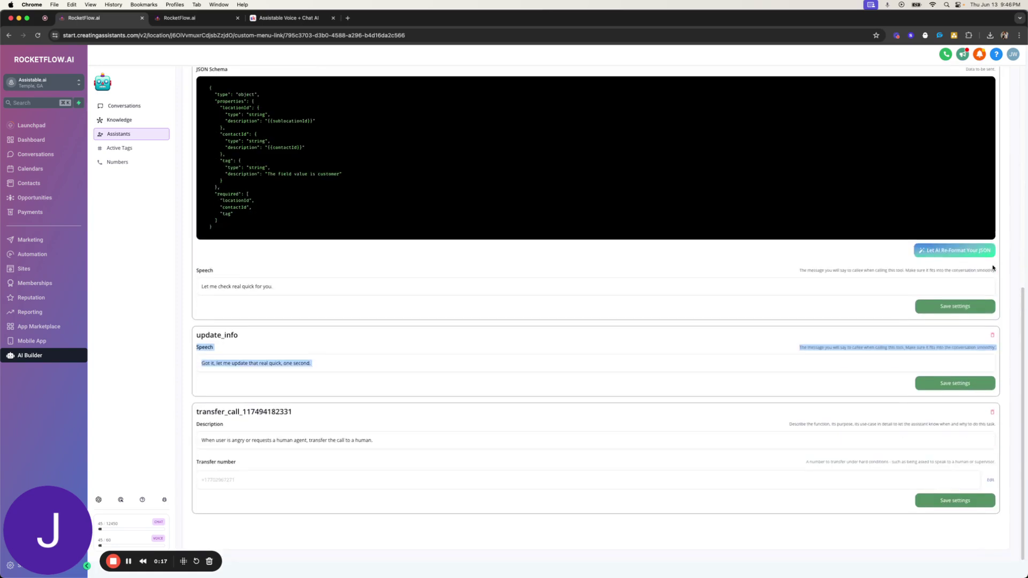
left_click(992, 335)
left_click(993, 411)
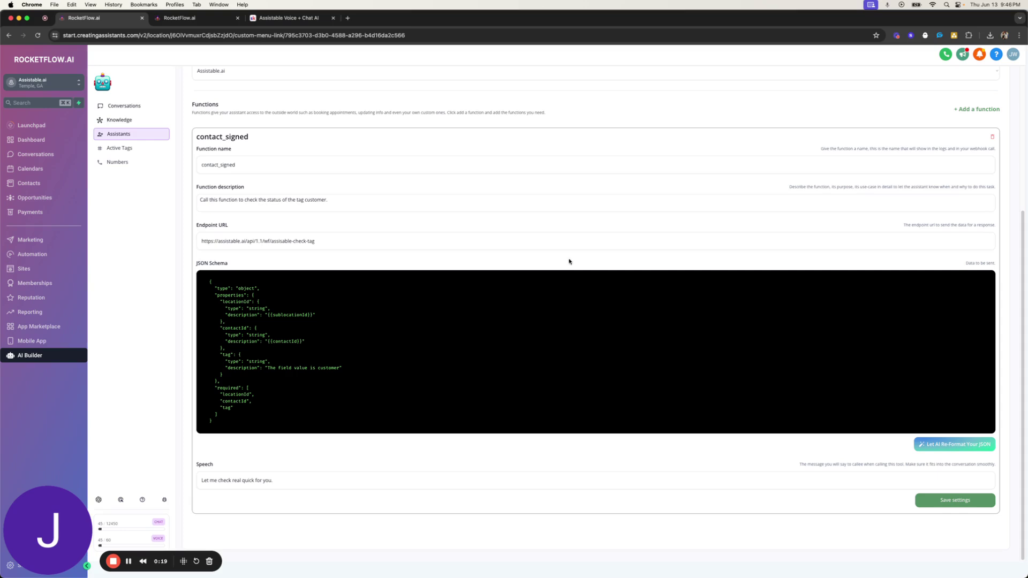
triple_click(224, 240)
left_click(278, 241)
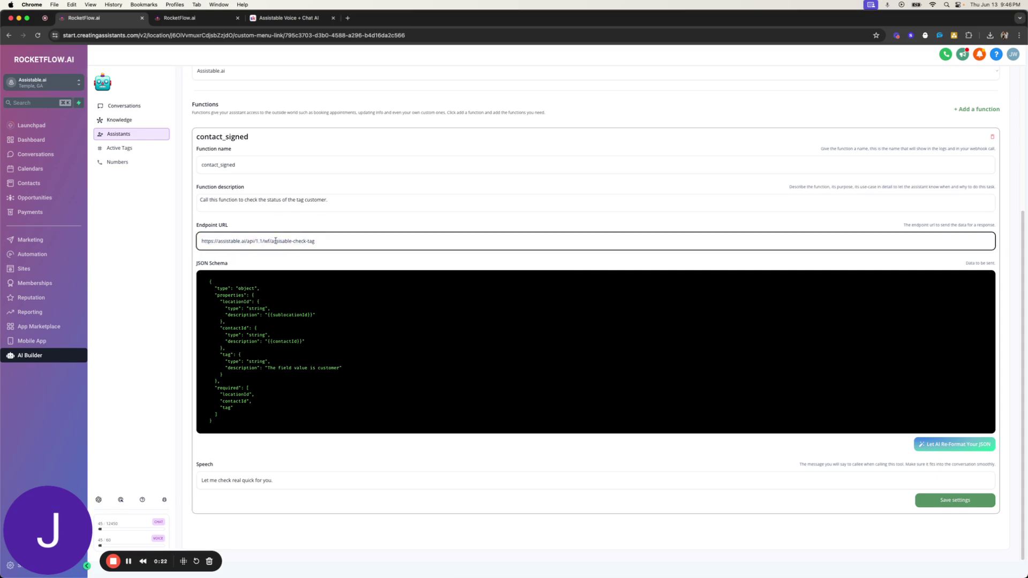
double_click(300, 241)
left_click(316, 241)
double_click(314, 241)
double_click(330, 367)
left_click(160, 21)
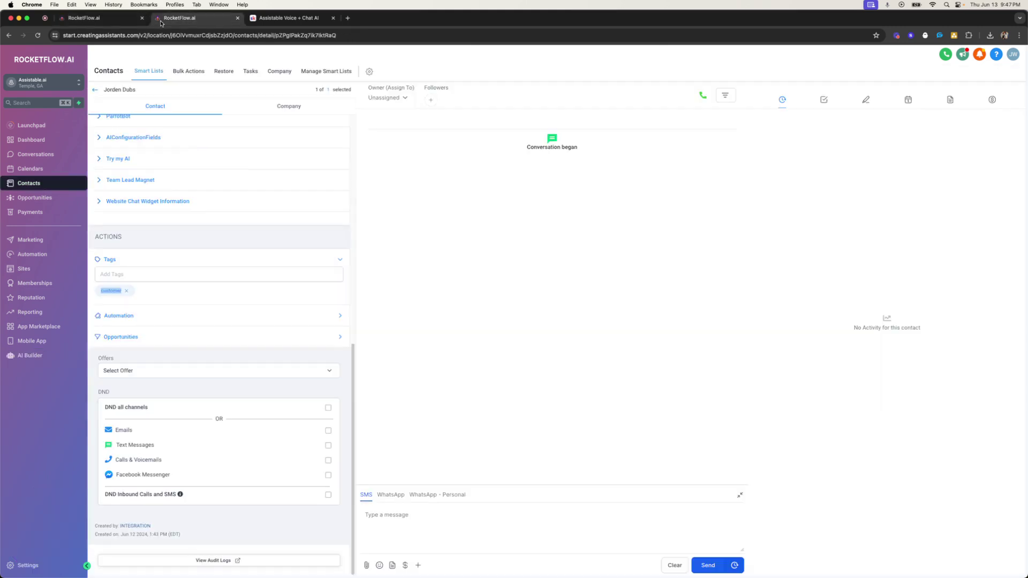
left_click(91, 17)
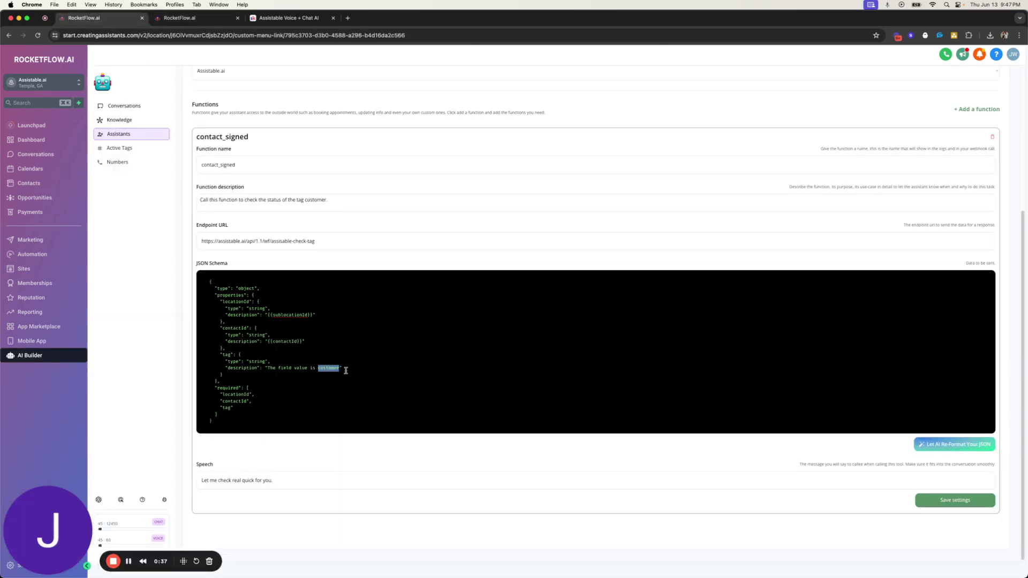
left_click(553, 239)
scroll(557, 230, "up", 5)
left_click(210, 144)
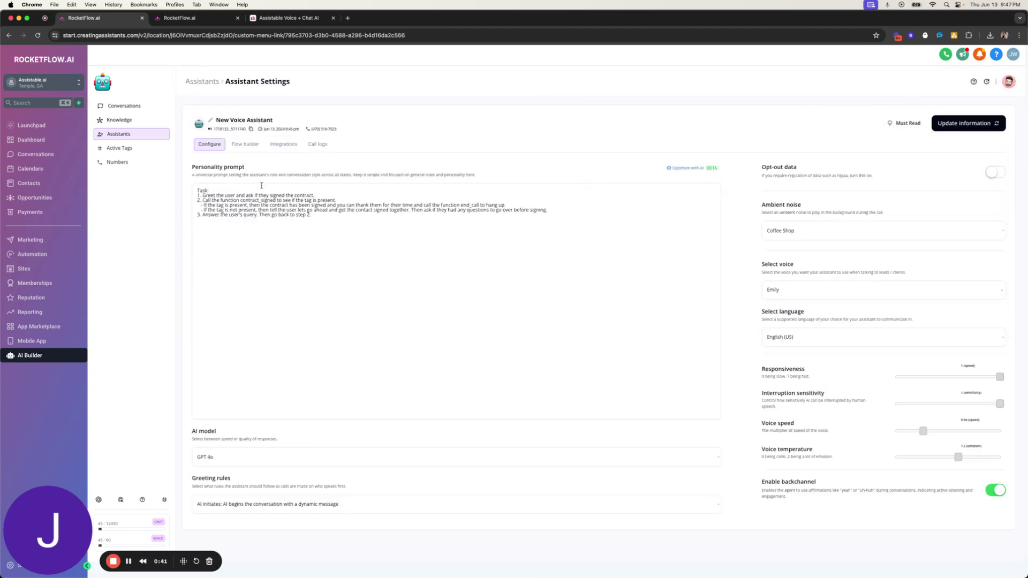
left_click(381, 238)
key("super+a")
left_click(245, 144)
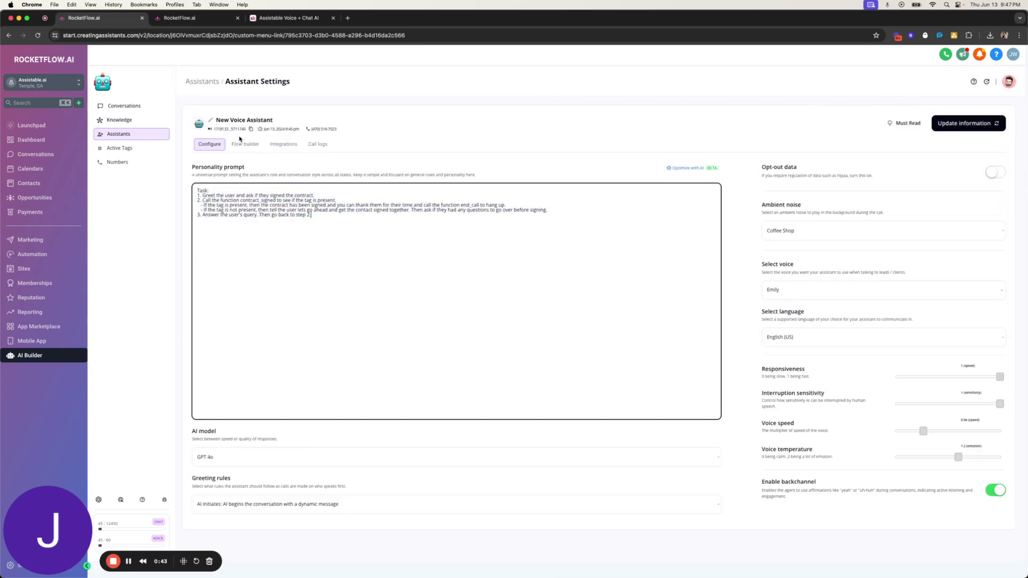
left_click(209, 144)
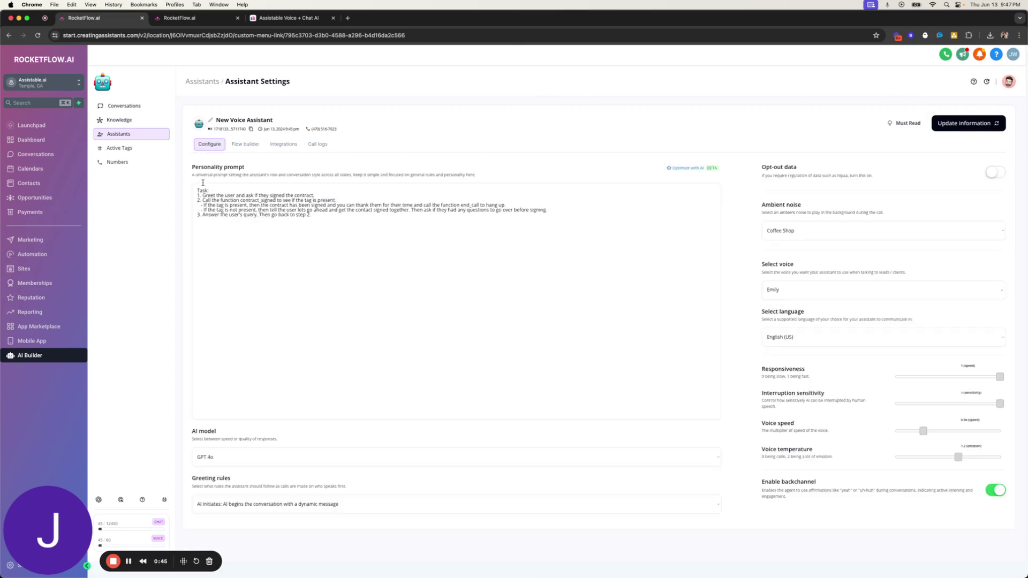
left_click_drag(196, 190, 328, 201)
left_click(214, 202)
double_click(319, 205)
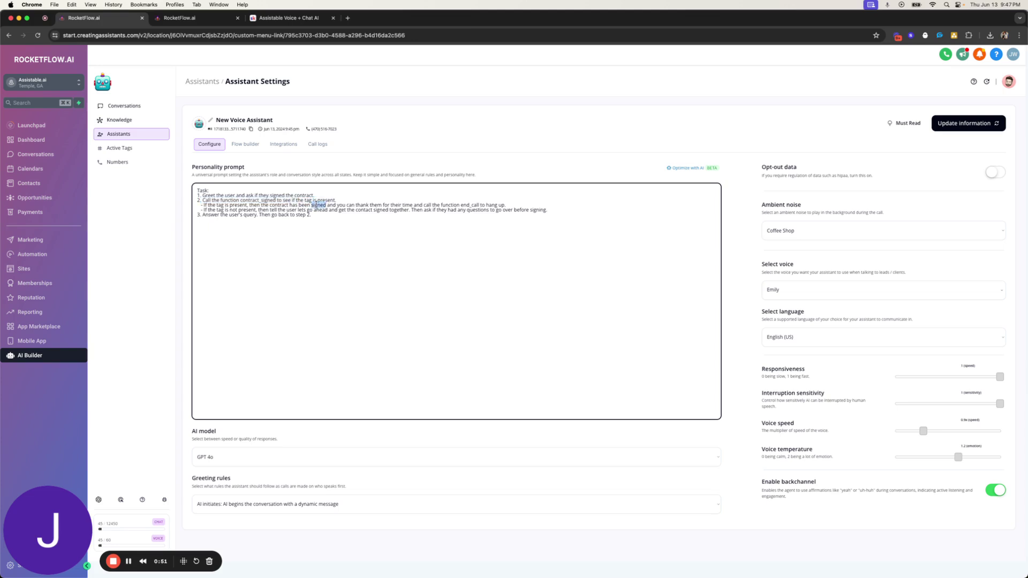
left_click_drag(207, 205, 468, 208)
left_click_drag(208, 210, 459, 211)
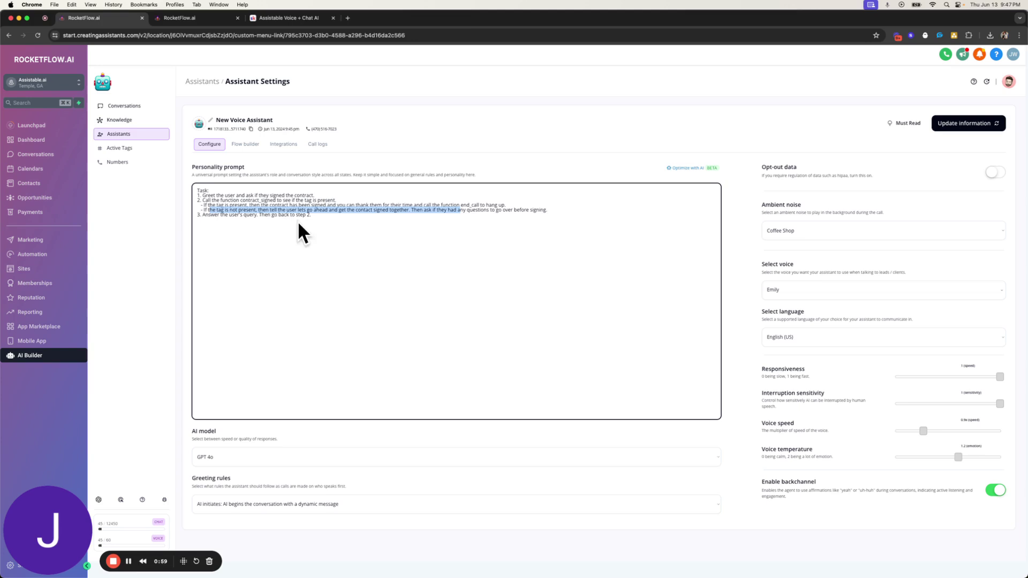
left_click(292, 145)
scroll(292, 326, "down", 3)
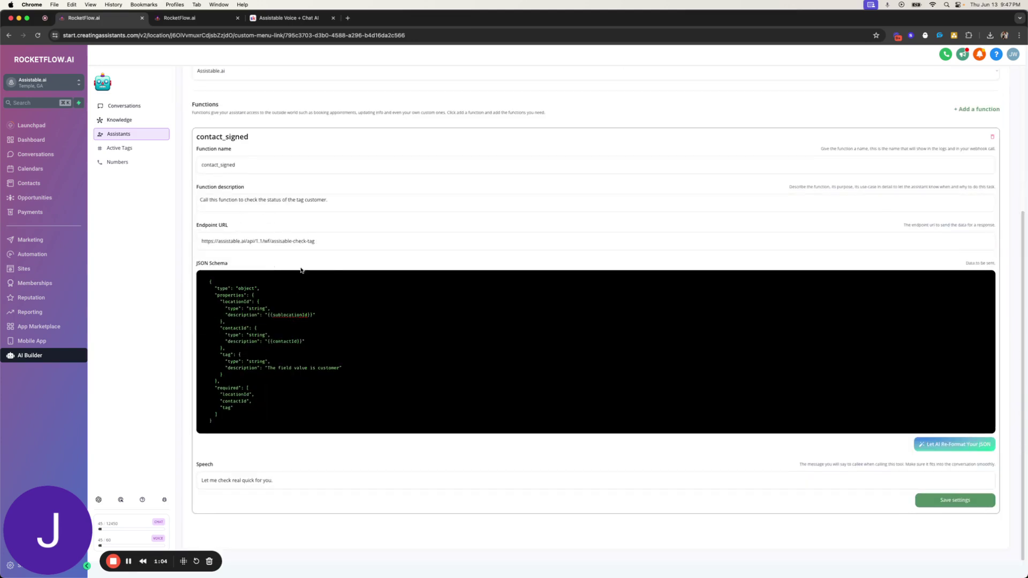
- Compare the 'customer' value in the function schema with the contact's details page
double_click(326, 368)
left_click(298, 395)
key("ctrl+Tab")
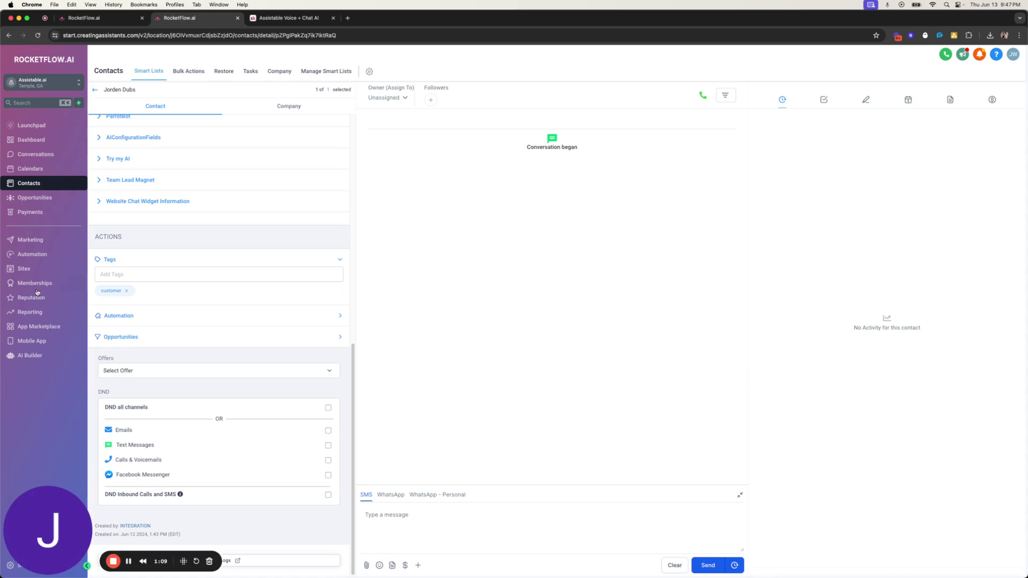
left_click(102, 17)
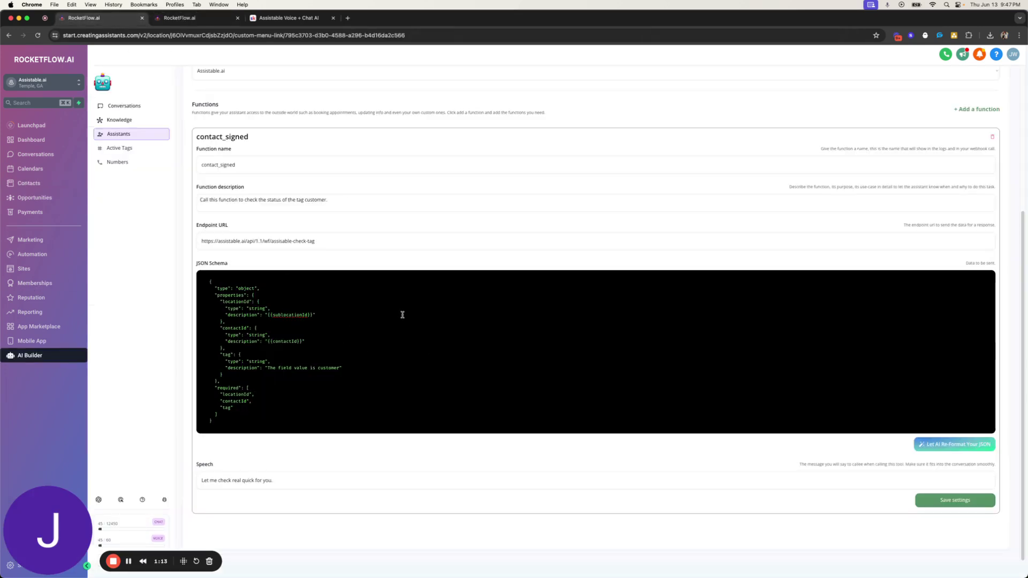
- Scroll to the top of the settings and save the assistant's updated information
scroll(447, 324, "up", 3)
scroll(448, 324, "up", 2)
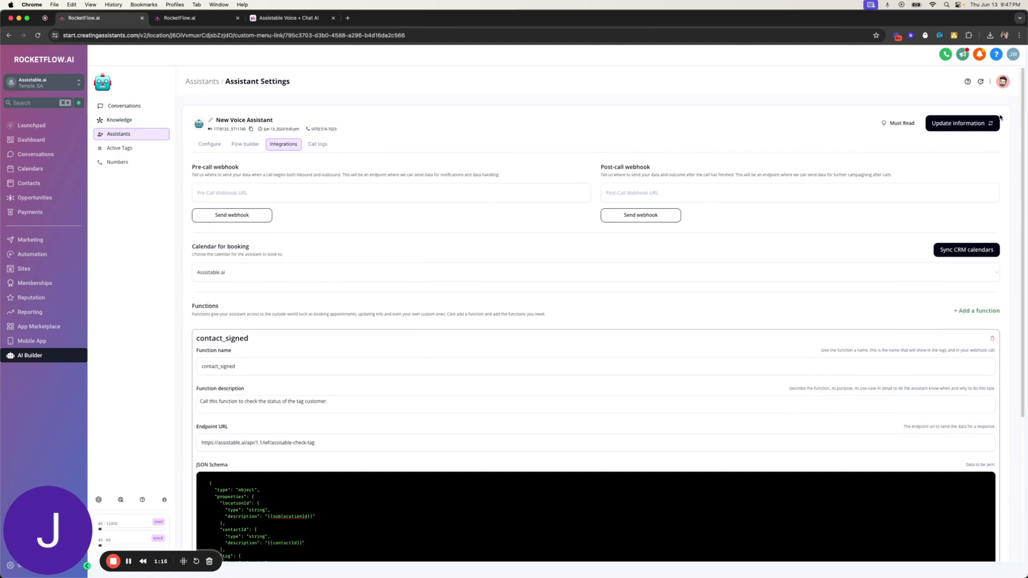
scroll(801, 252, "down", 4)
scroll(558, 324, "up", 4)
left_click(958, 124)
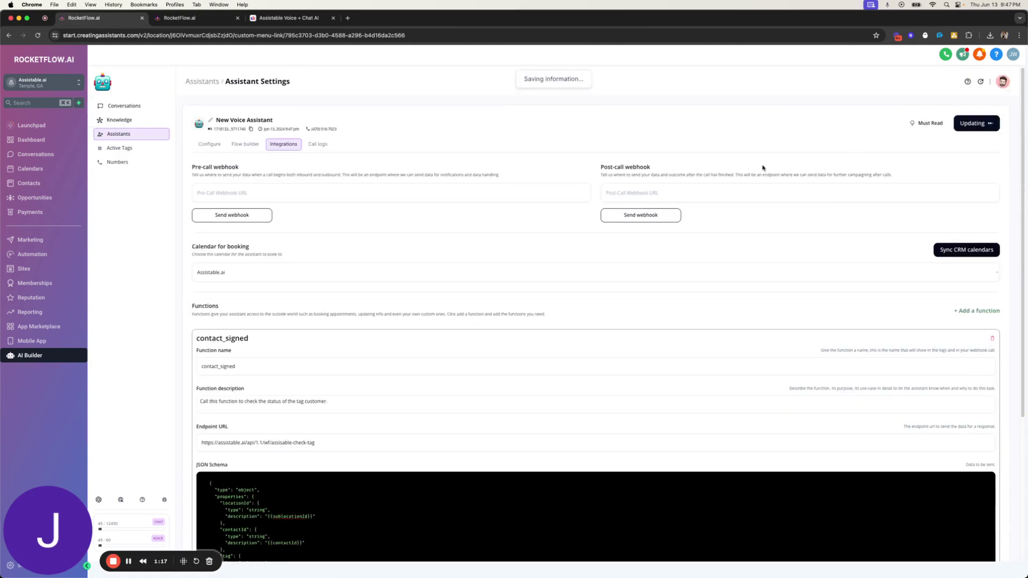
- Confirm the contact's tags, then select the personality prompt line about the customer tag
left_click(209, 144)
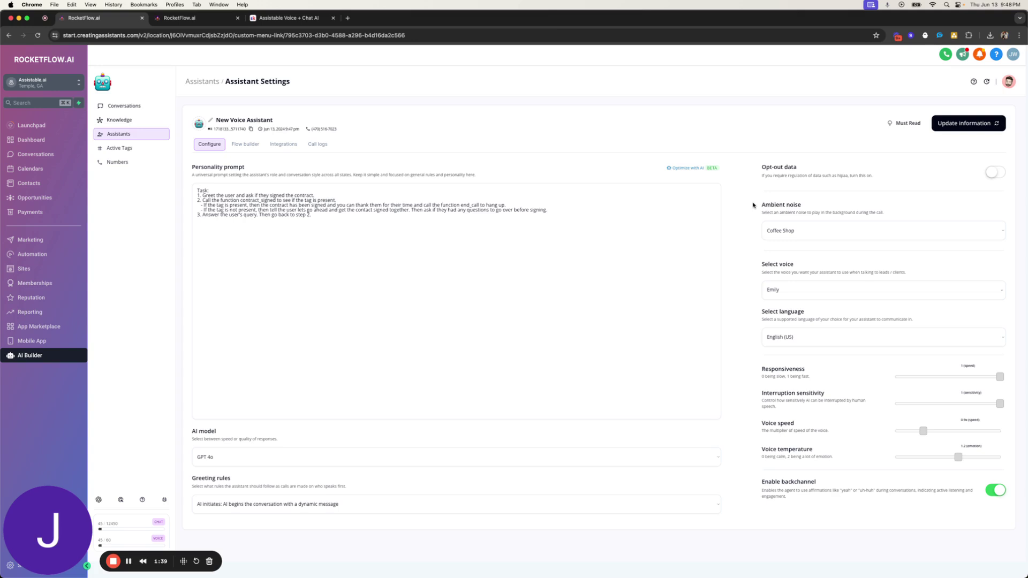
left_click(182, 18)
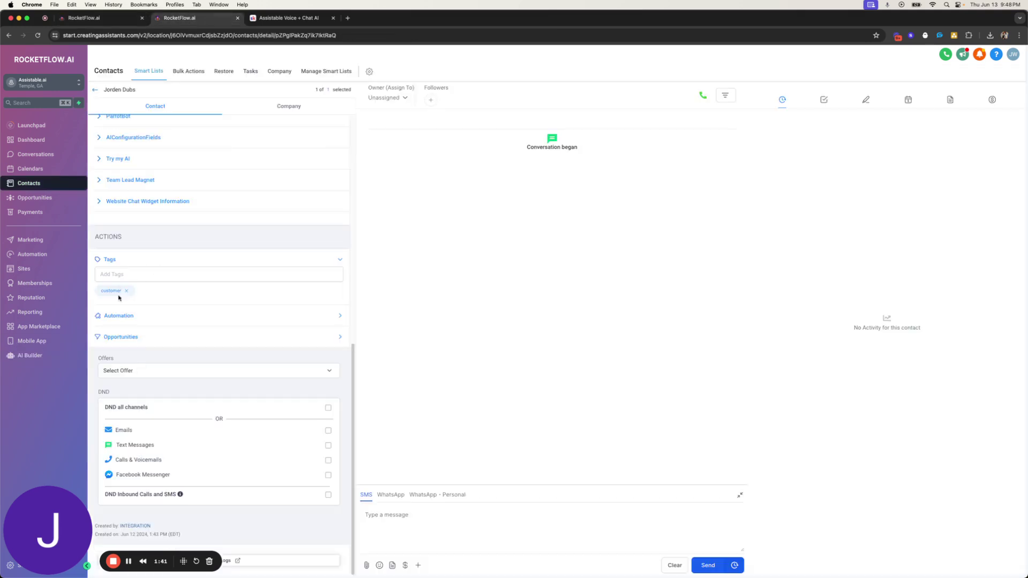
left_click(102, 18)
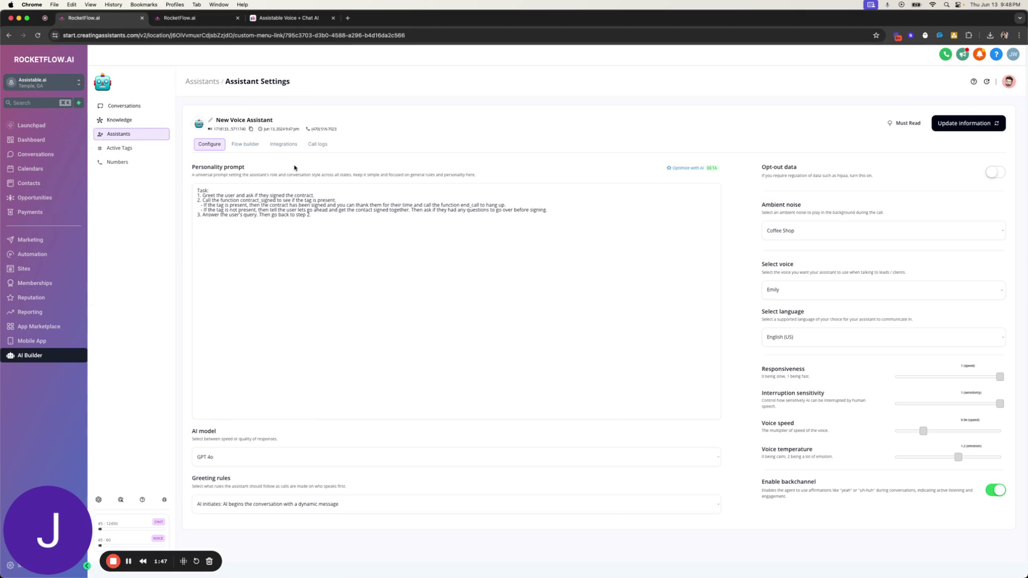
left_click(206, 21)
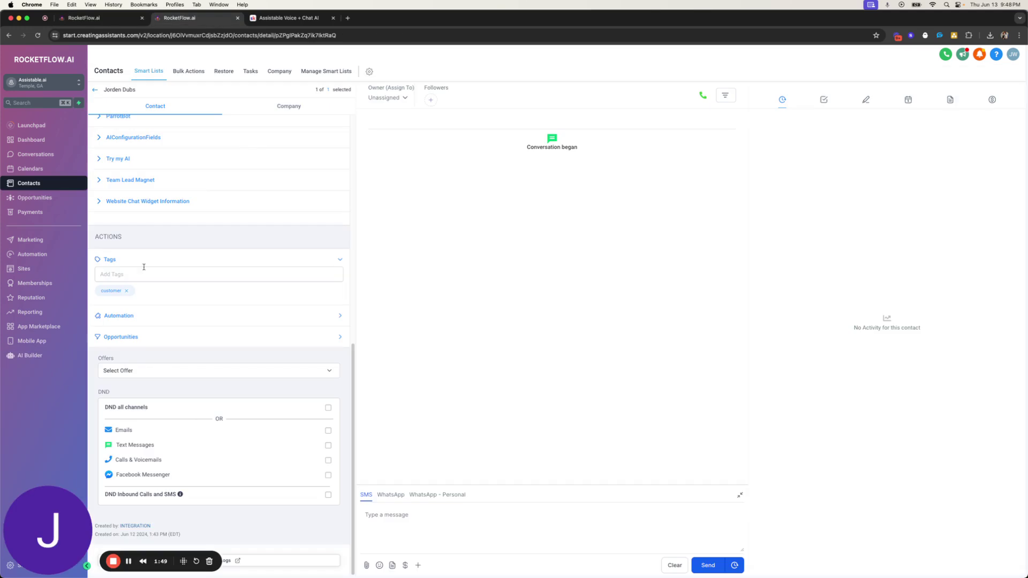
left_click(64, 17)
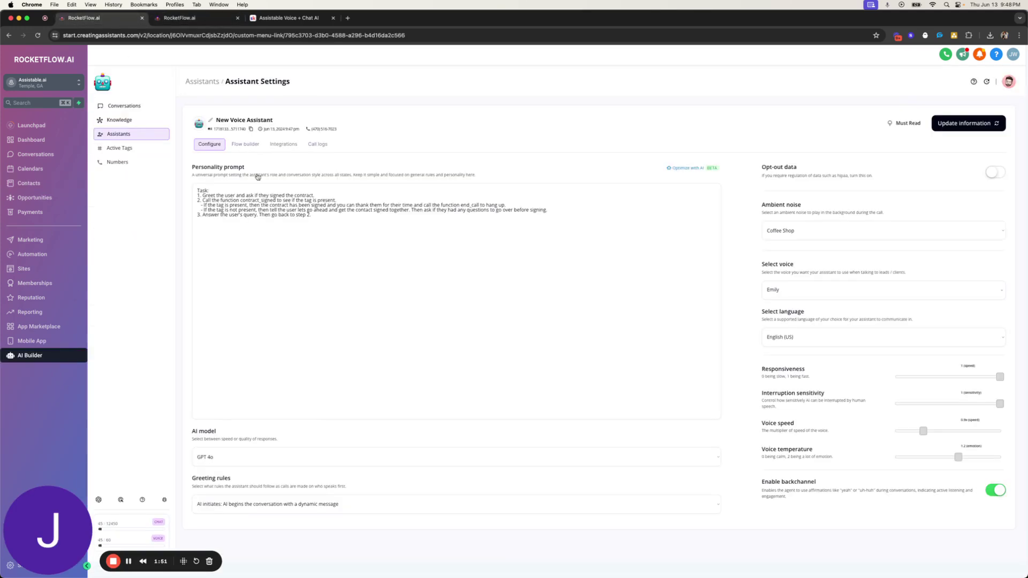
left_click(272, 205)
triple_click(458, 206)
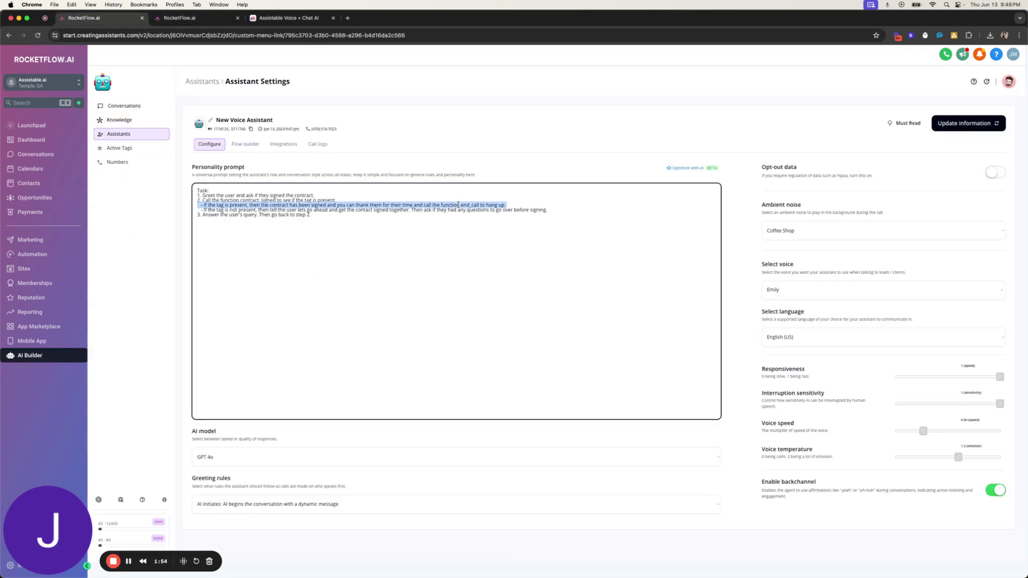
- Save the prompt that answers the user's query and loops back to the contract_signed check
left_click(964, 123)
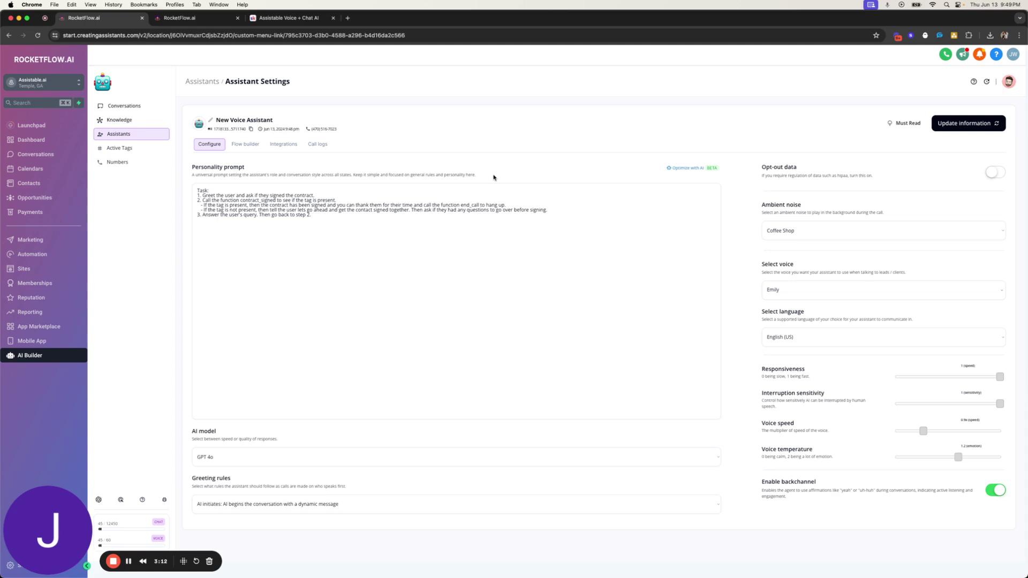
- Add the 'customer' tag to the contact via 'cus' search and return to Assistant Settings
left_click(172, 18)
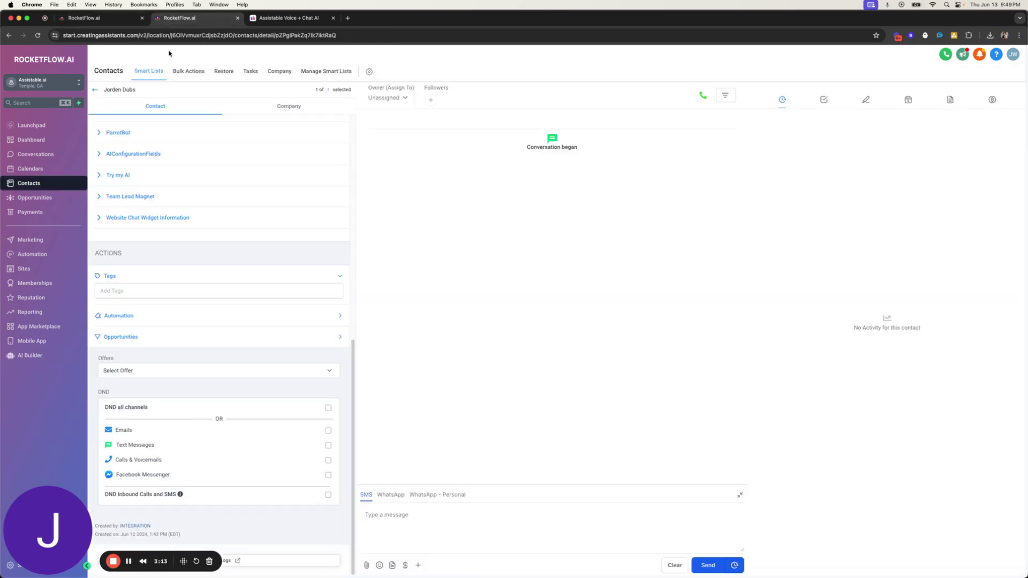
left_click(167, 288)
type("cust")
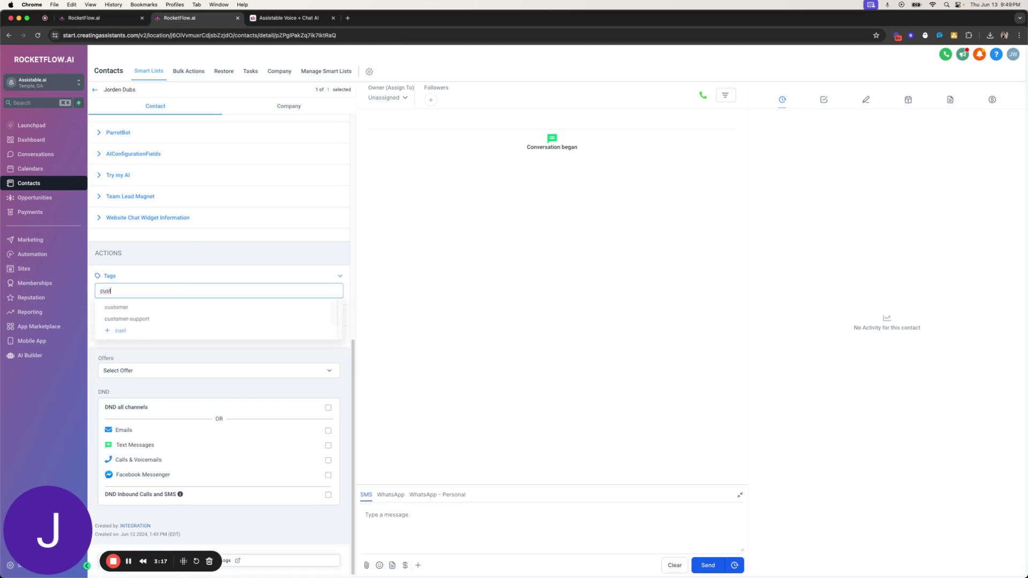
left_click(152, 311)
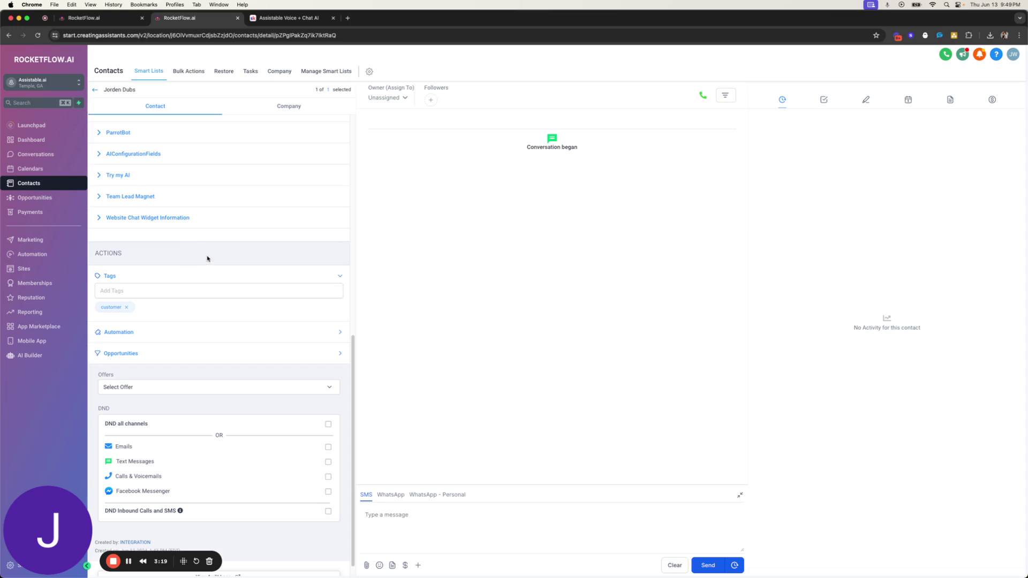
left_click(131, 20)
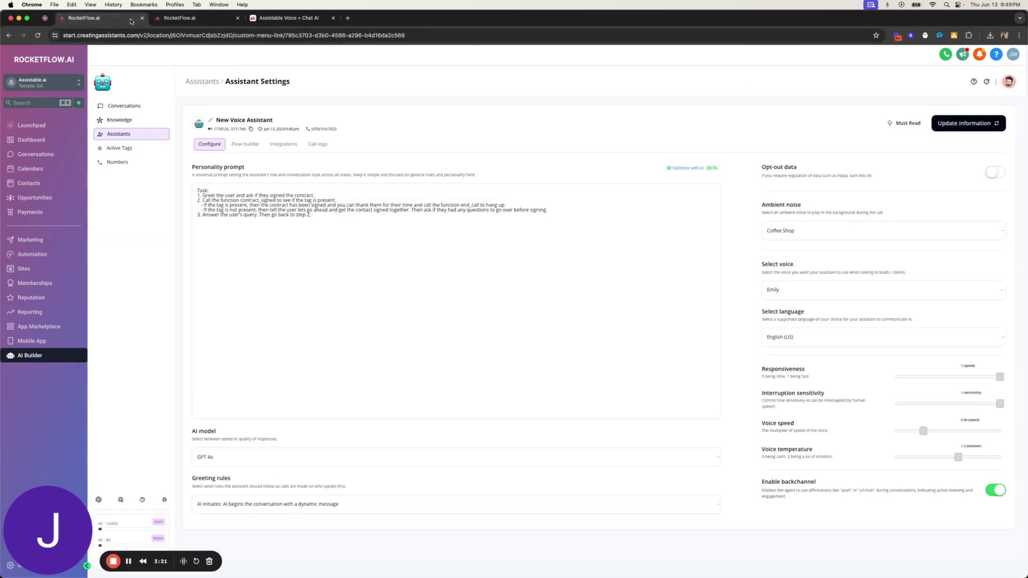
left_click(179, 18)
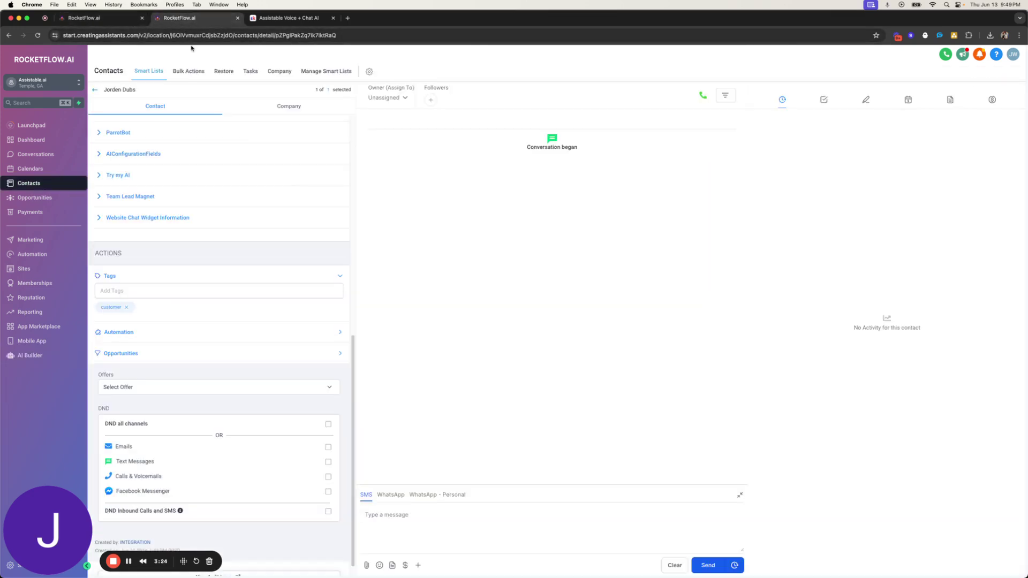
key("ctrl+shift+Tab")
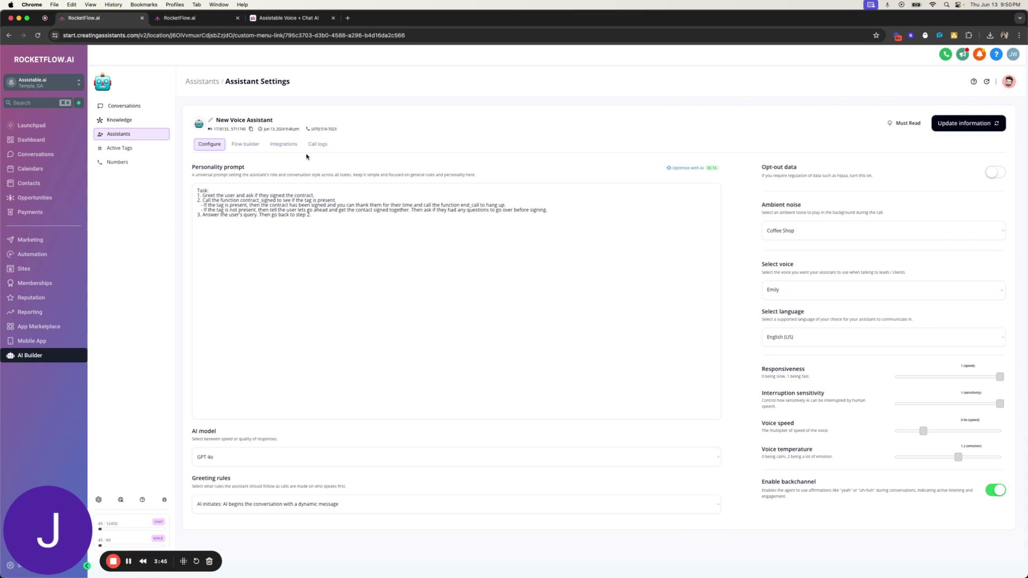
- Review the personality prompt, the Flow builder and the Integrations functions list
left_click_drag(322, 215, 188, 194)
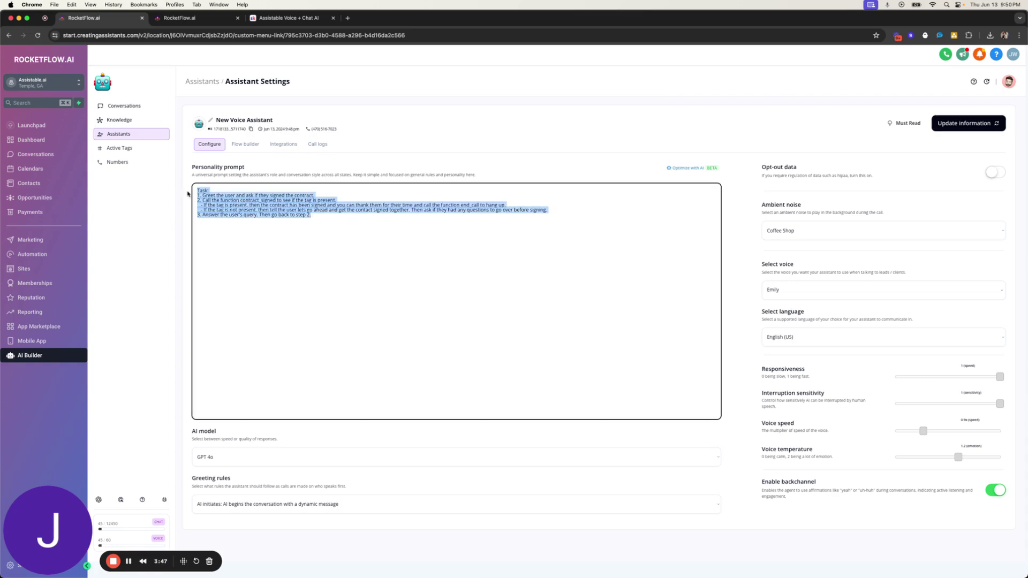
left_click(245, 145)
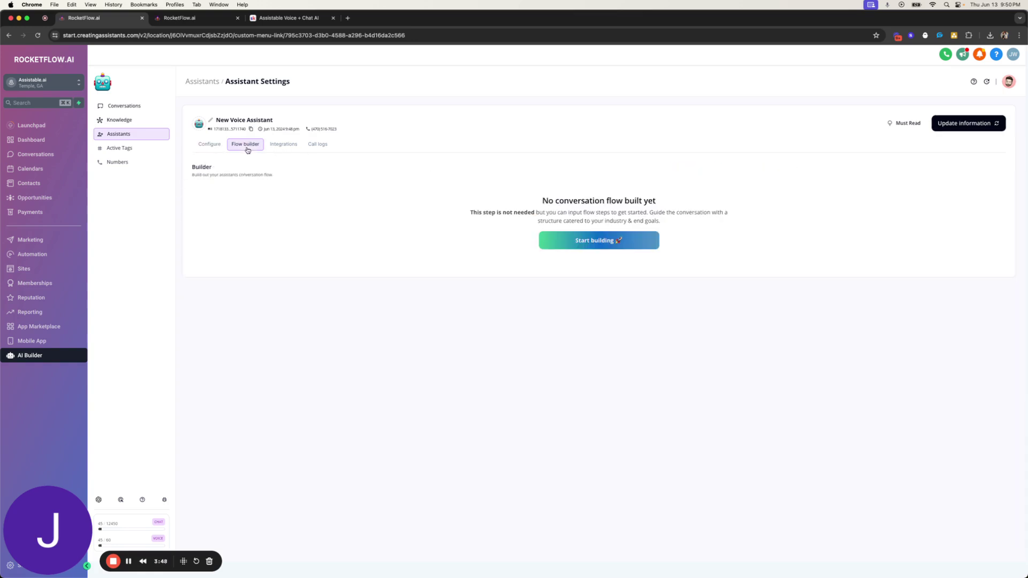
left_click(210, 144)
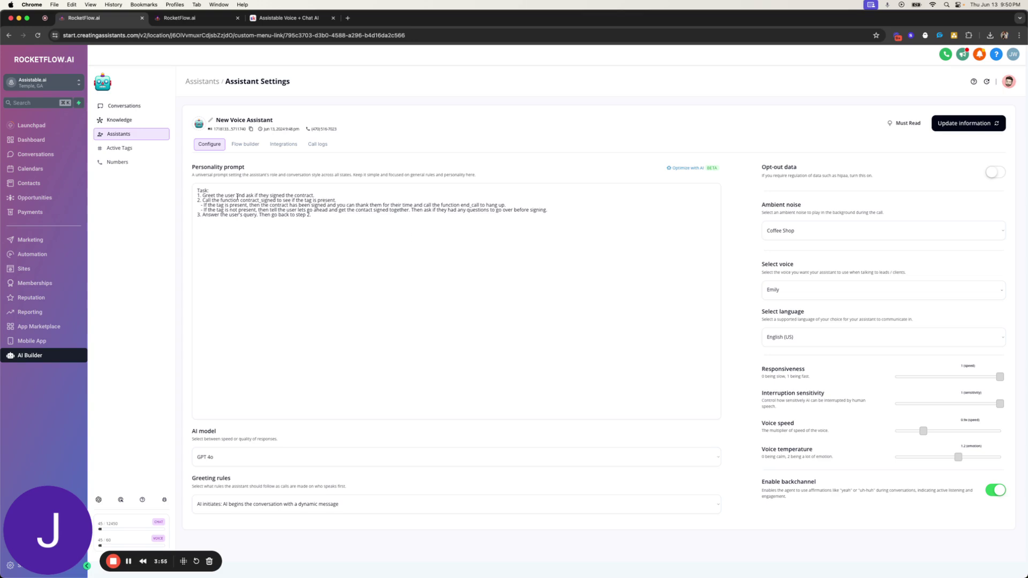
left_click(245, 145)
left_click(283, 145)
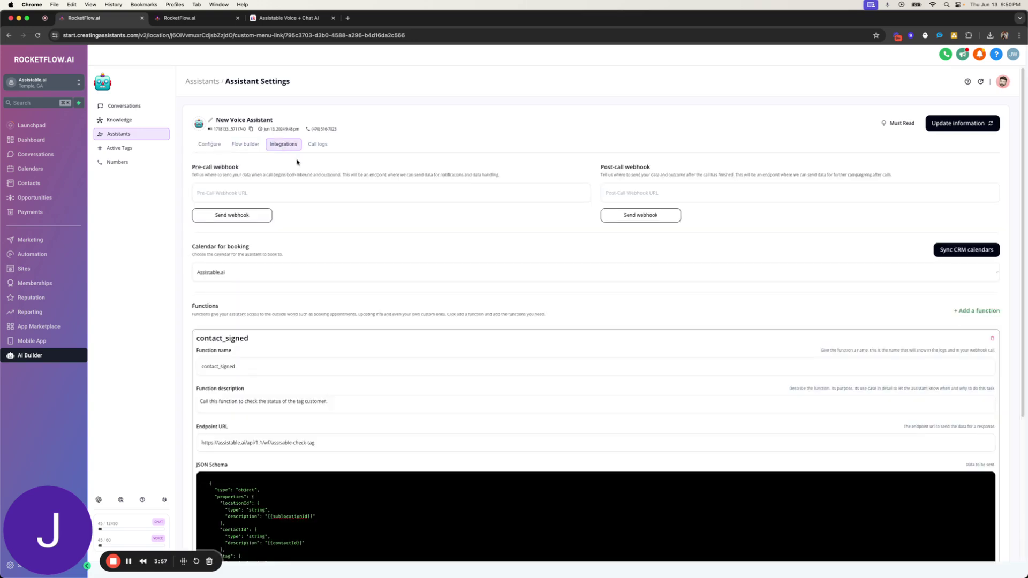
scroll(355, 431, "down", 5)
scroll(347, 426, "up", 5)
- Recheck the prompt, then scroll down to the contact_signed function's JSON schema in Integrations
left_click(209, 144)
left_click_drag(316, 216, 149, 195)
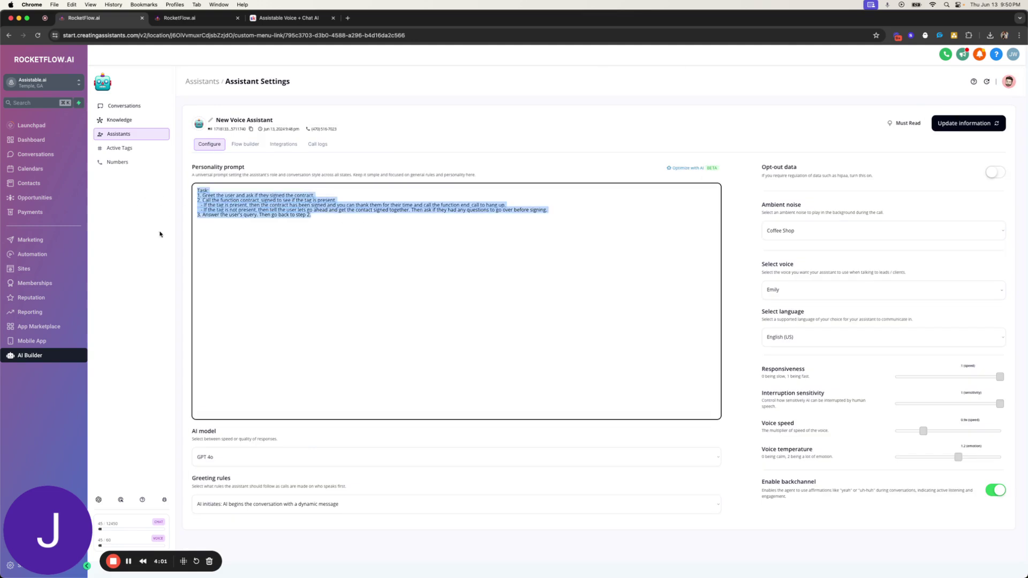
left_click(178, 246)
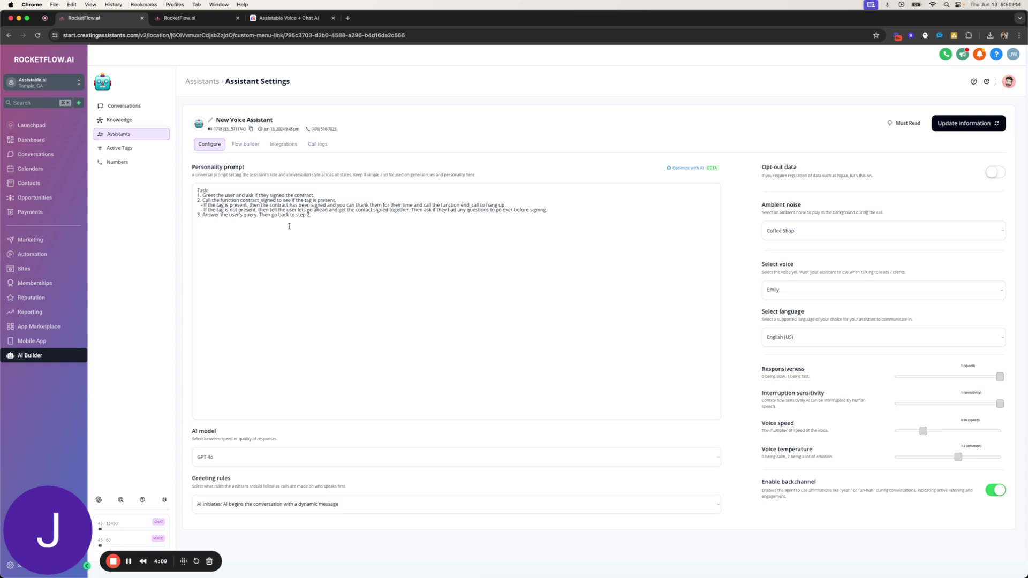
left_click(246, 144)
left_click(203, 145)
left_click(245, 144)
left_click(283, 144)
scroll(231, 336, "down", 4)
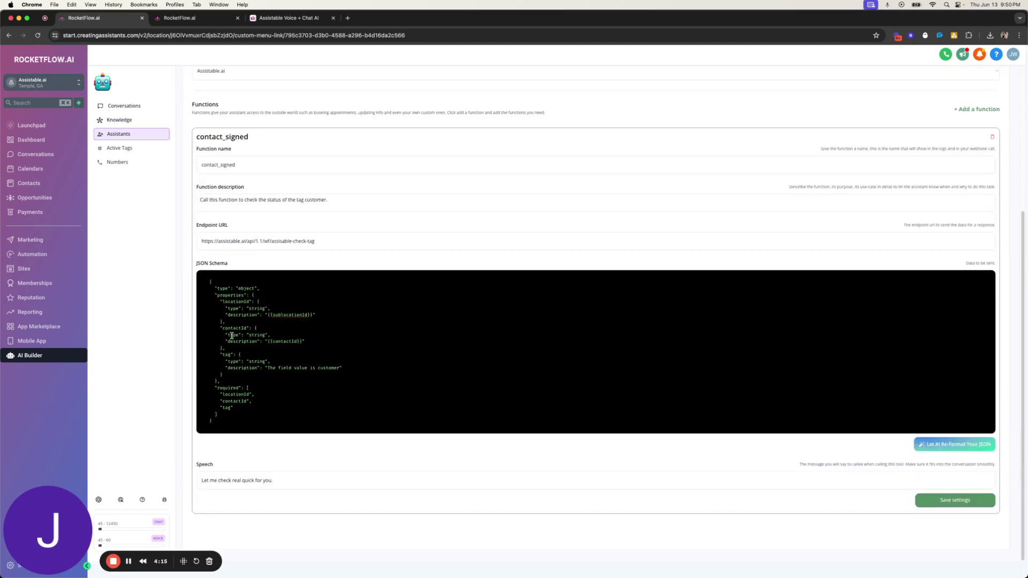
- Compare the contact's details with the schema, then review the three-step personality prompt in Configure
left_click(158, 17)
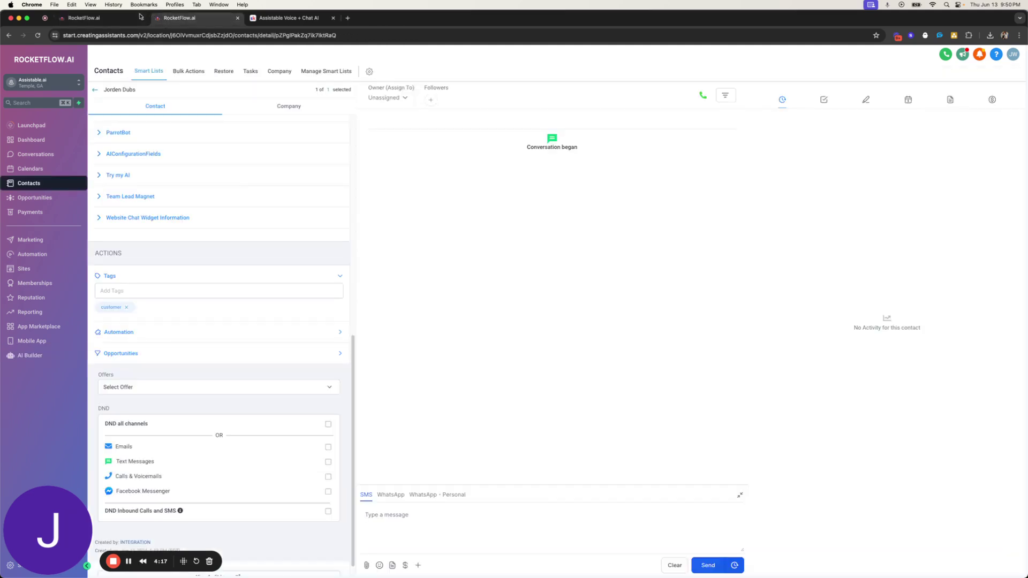
left_click(140, 17)
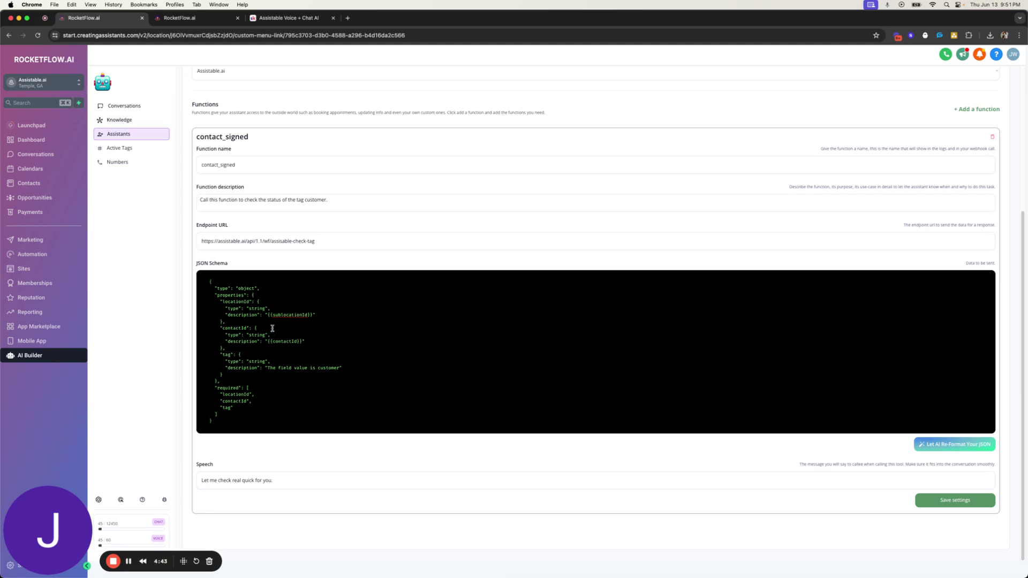
scroll(273, 332, "up", 5)
left_click(209, 144)
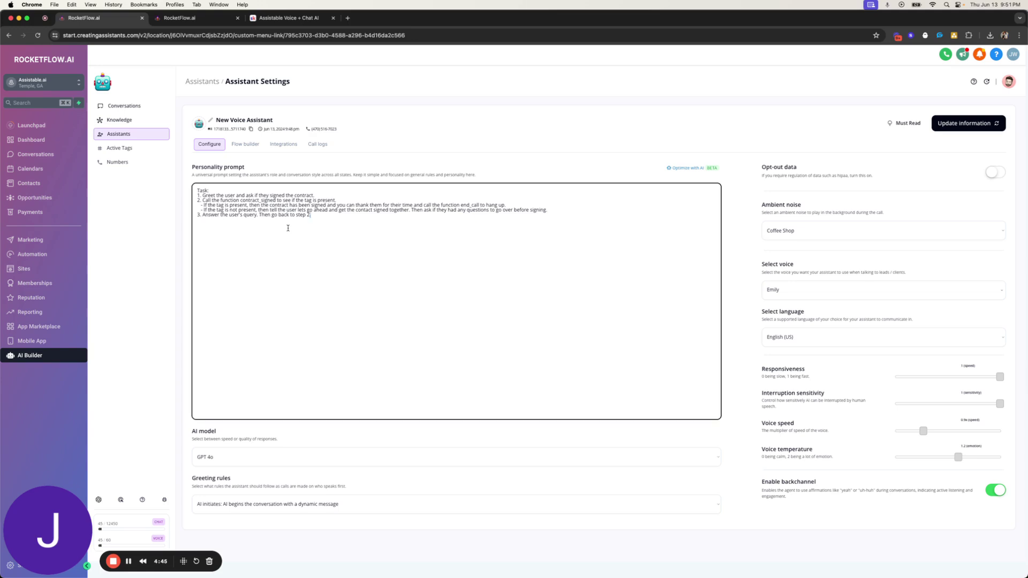
triple_click(287, 227)
left_click_drag(323, 224, 212, 187)
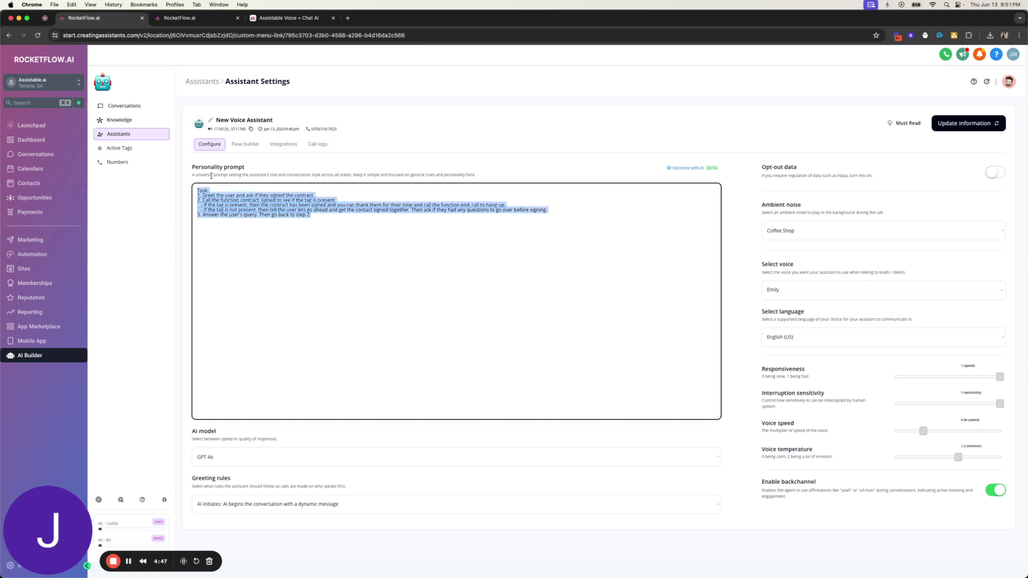
left_click(211, 195)
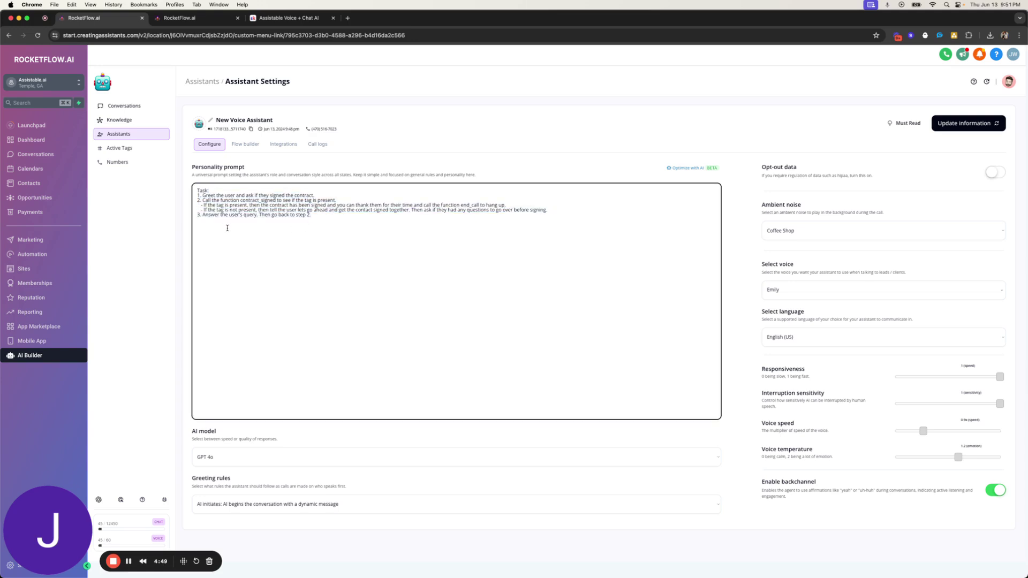